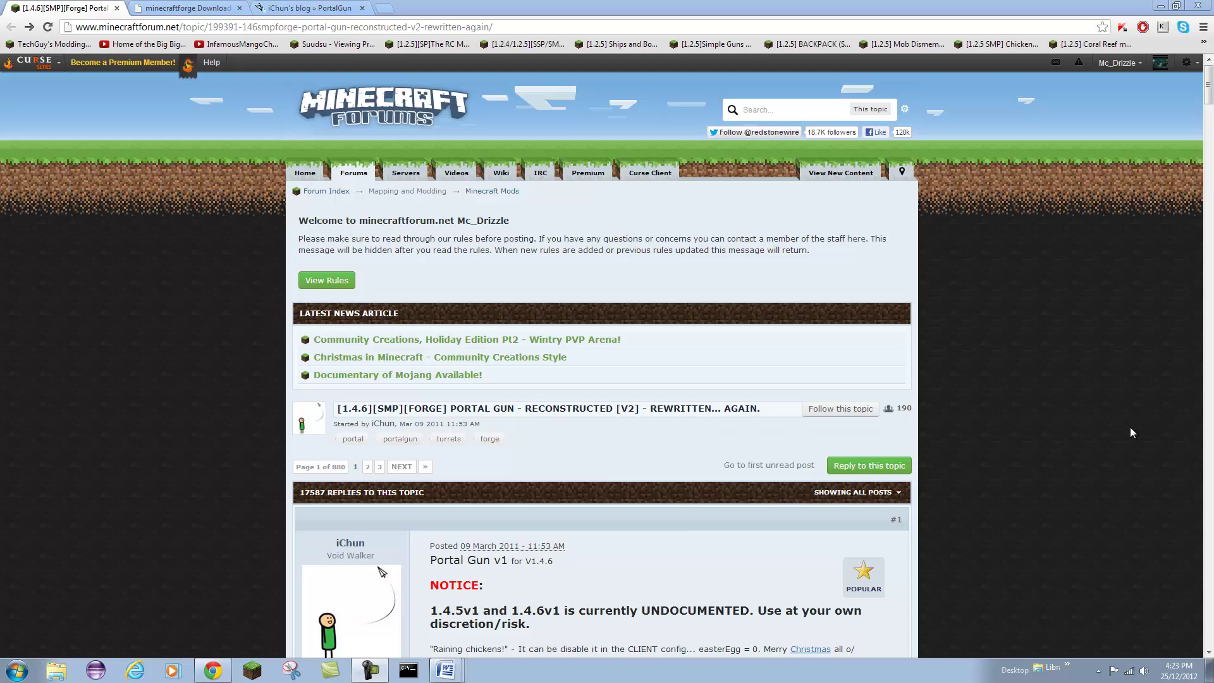
- Review the Portal Gun post's Forge requirement and request the universal download of Forge build 6.5.0.480 from the minecraftforge Downloads page
scroll(1060, 330, "down", 4)
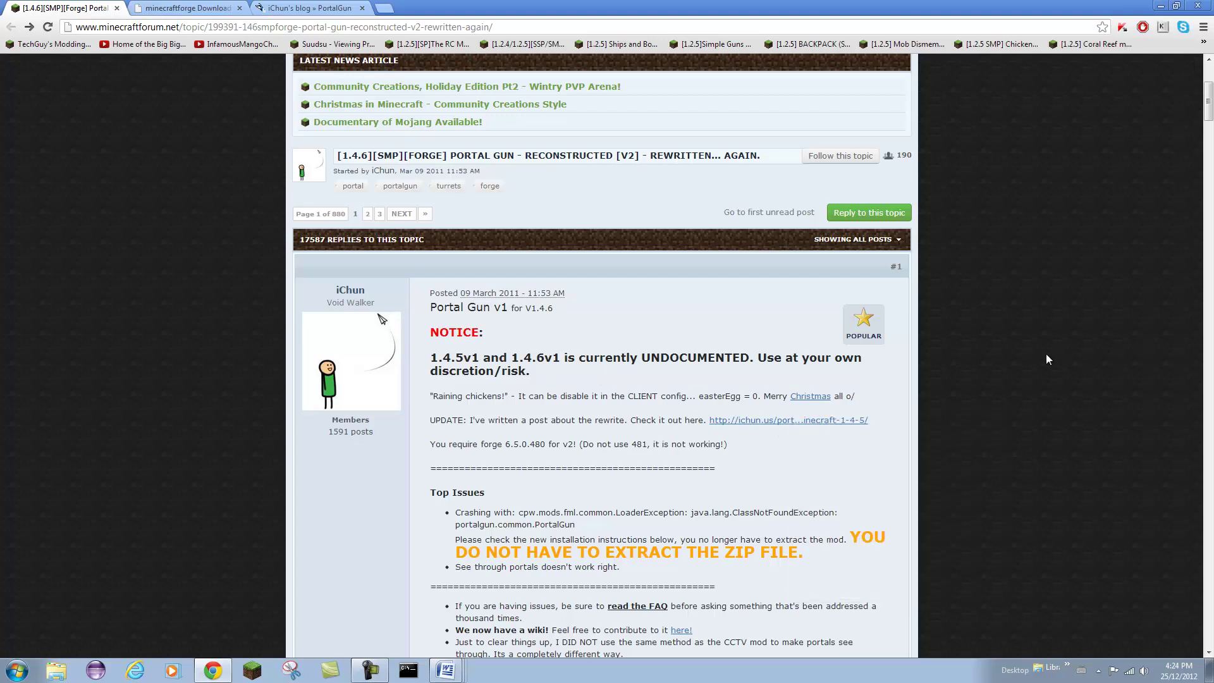
scroll(1046, 358, "down", 2)
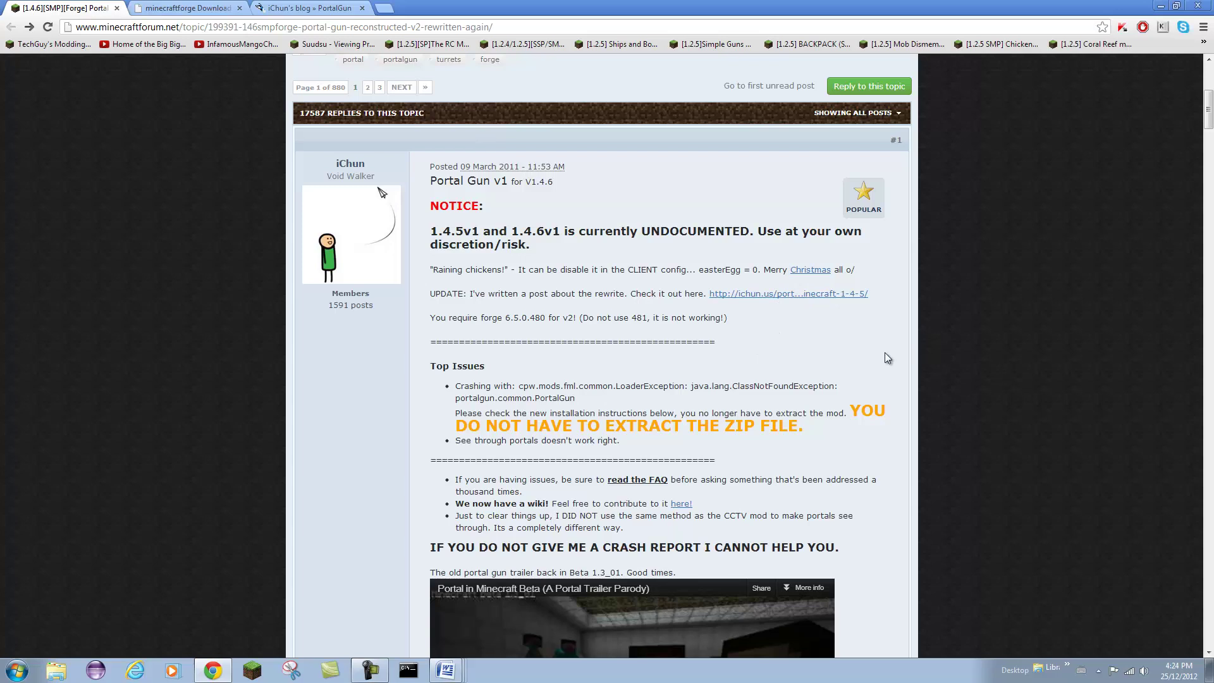
left_click(184, 8)
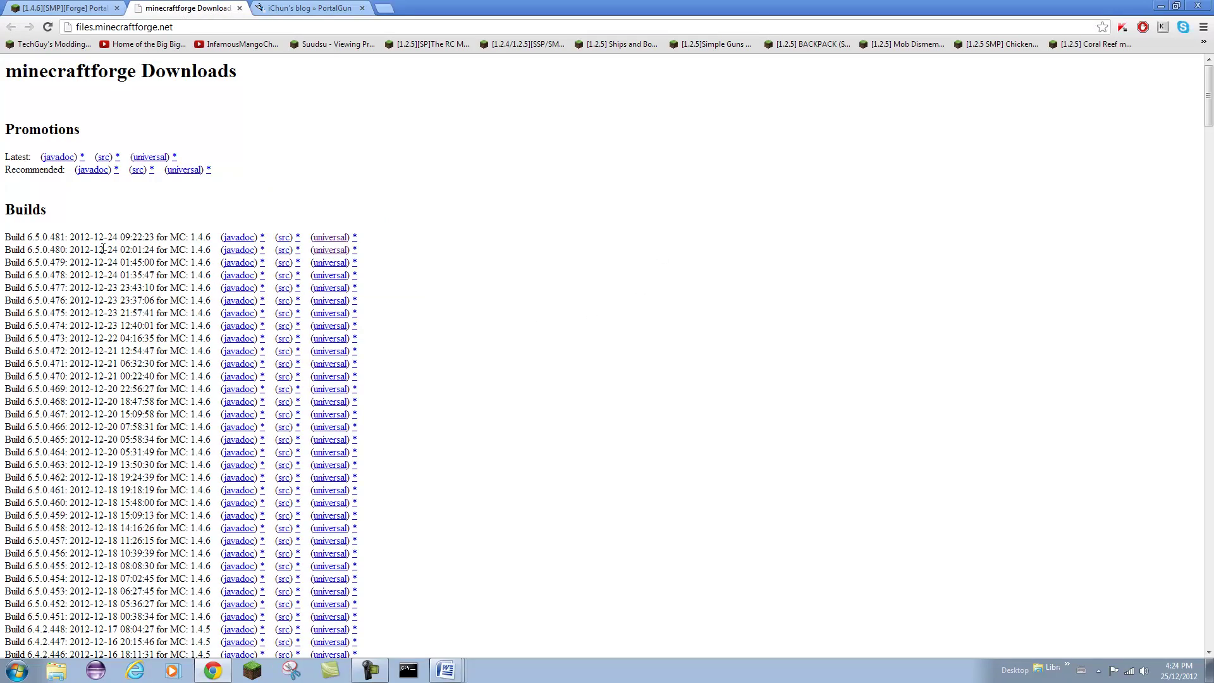
left_click(331, 253)
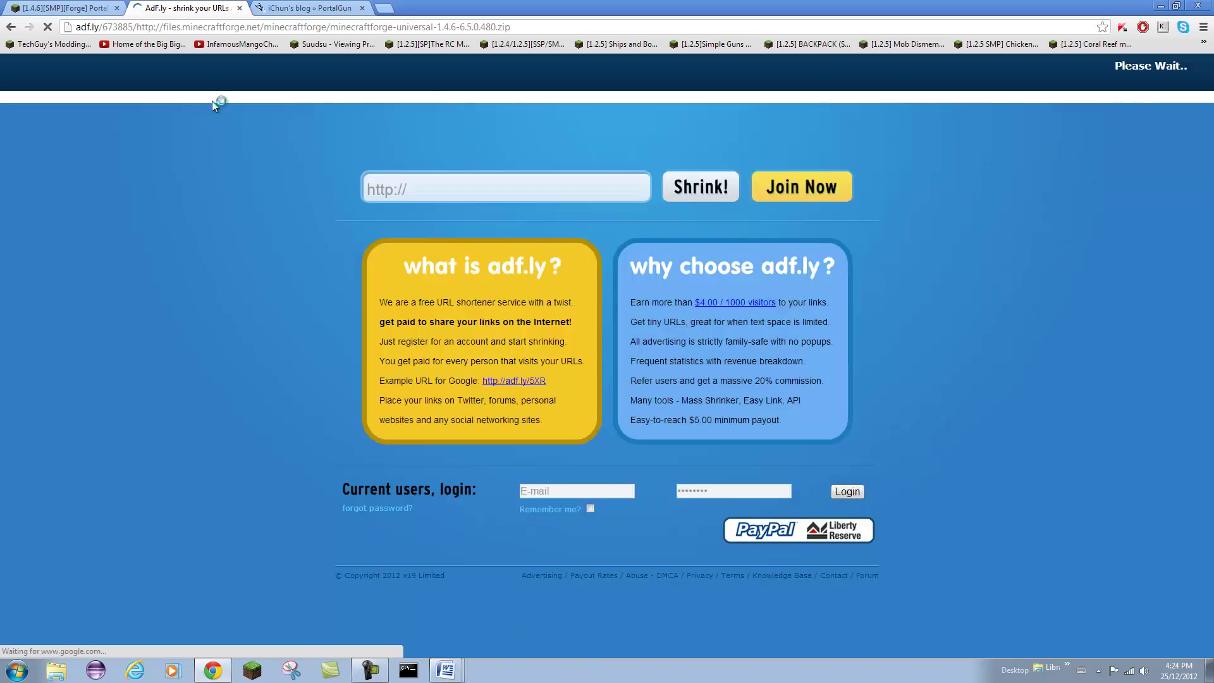
- Open the PortalGun download page on iChun's blog and request the primary download of version 1.4.6v2
left_click(95, 6)
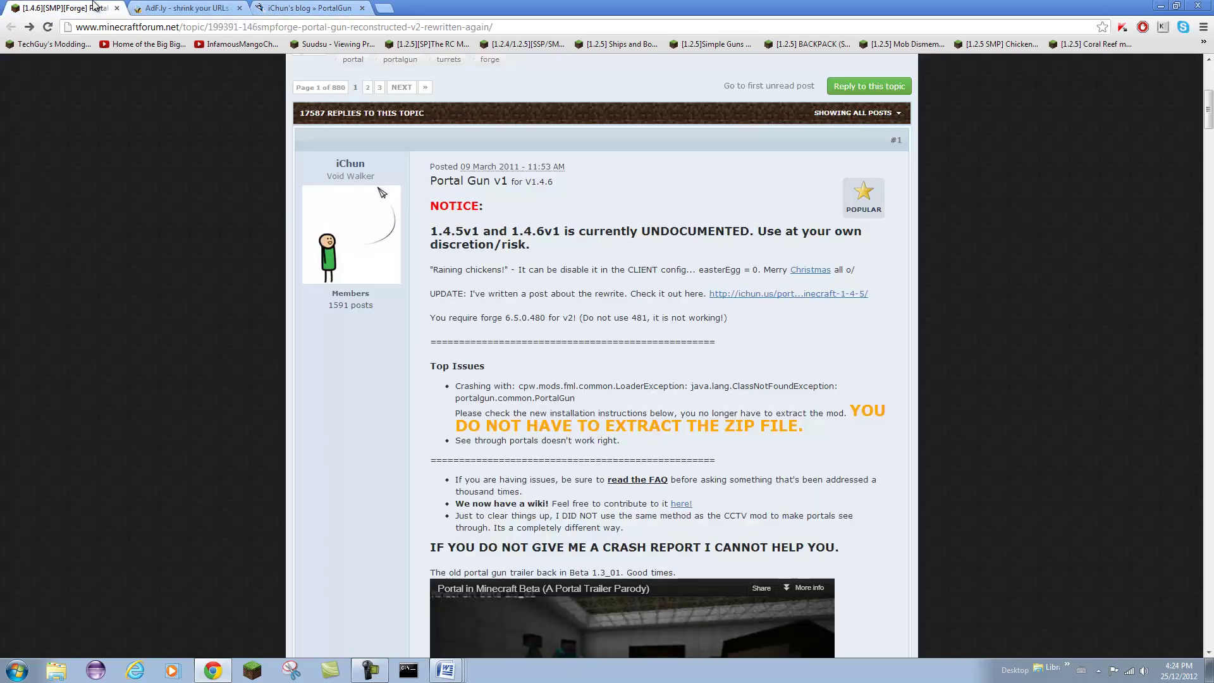
left_click_drag(1210, 142, 1211, 286)
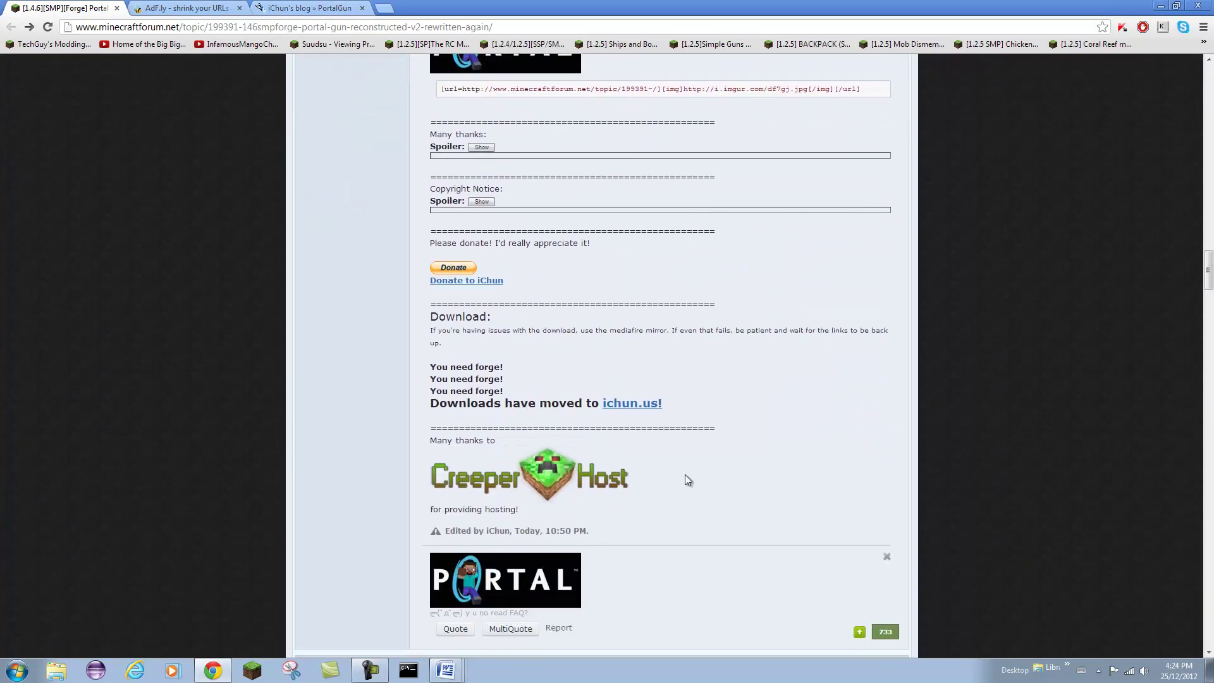
left_click(287, 5)
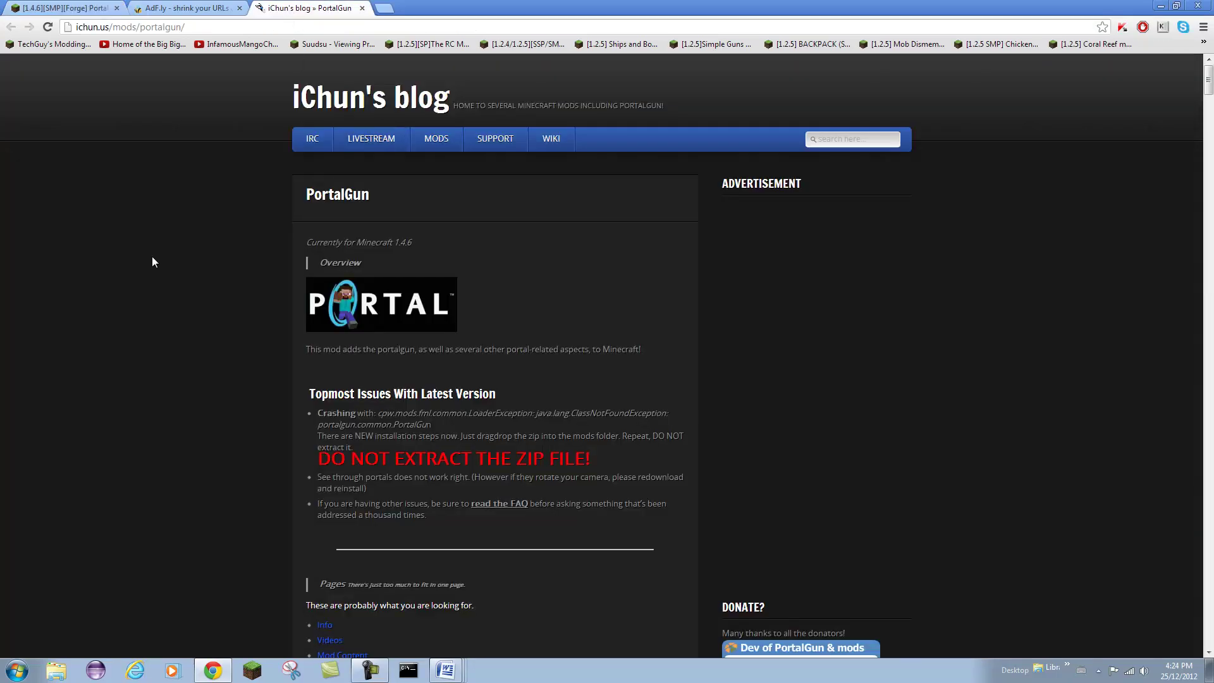
scroll(419, 511, "down", 3)
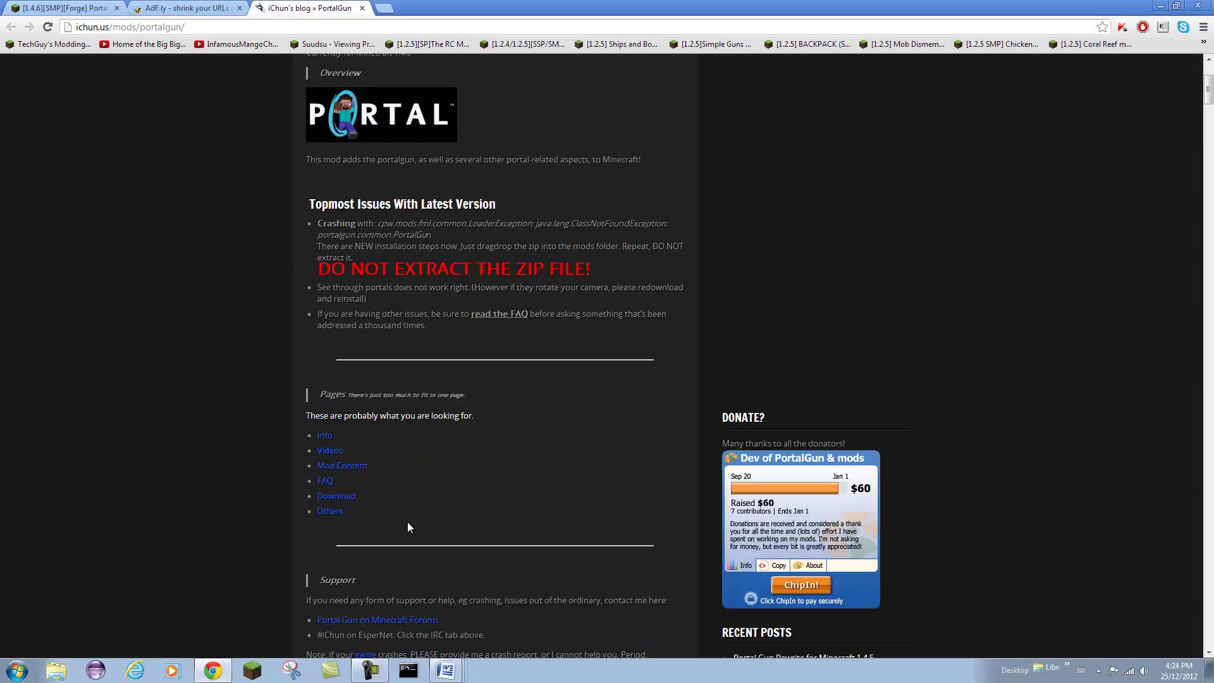
left_click(324, 498)
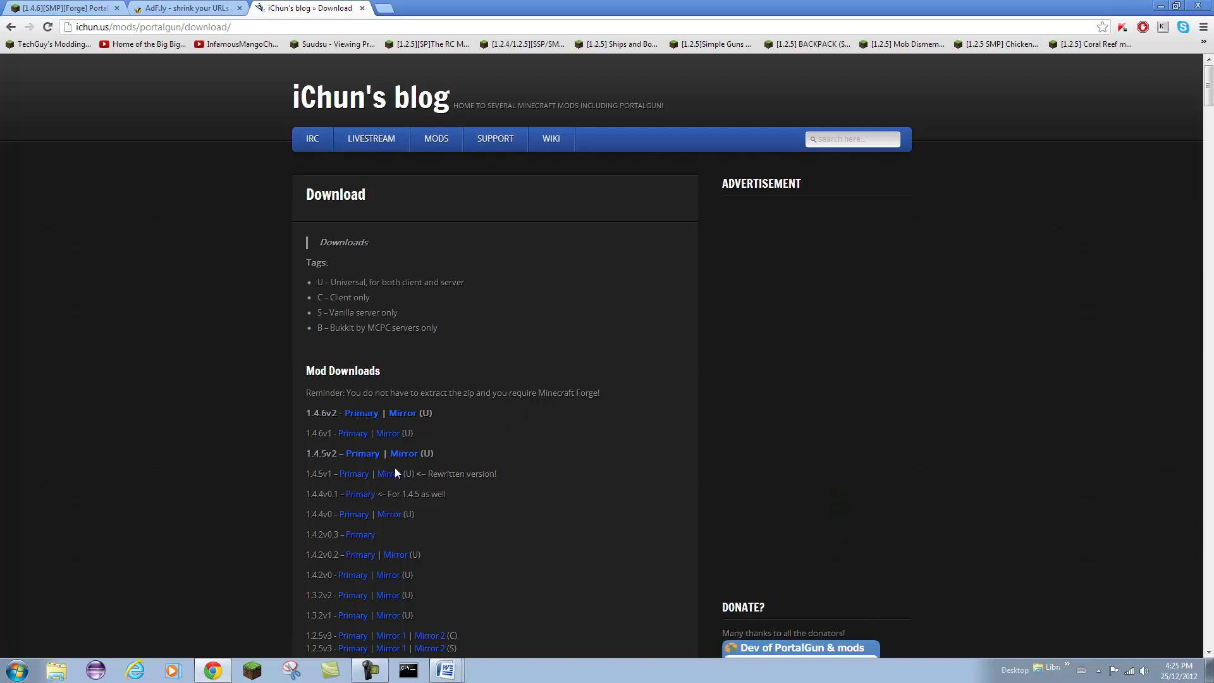
left_click(364, 415)
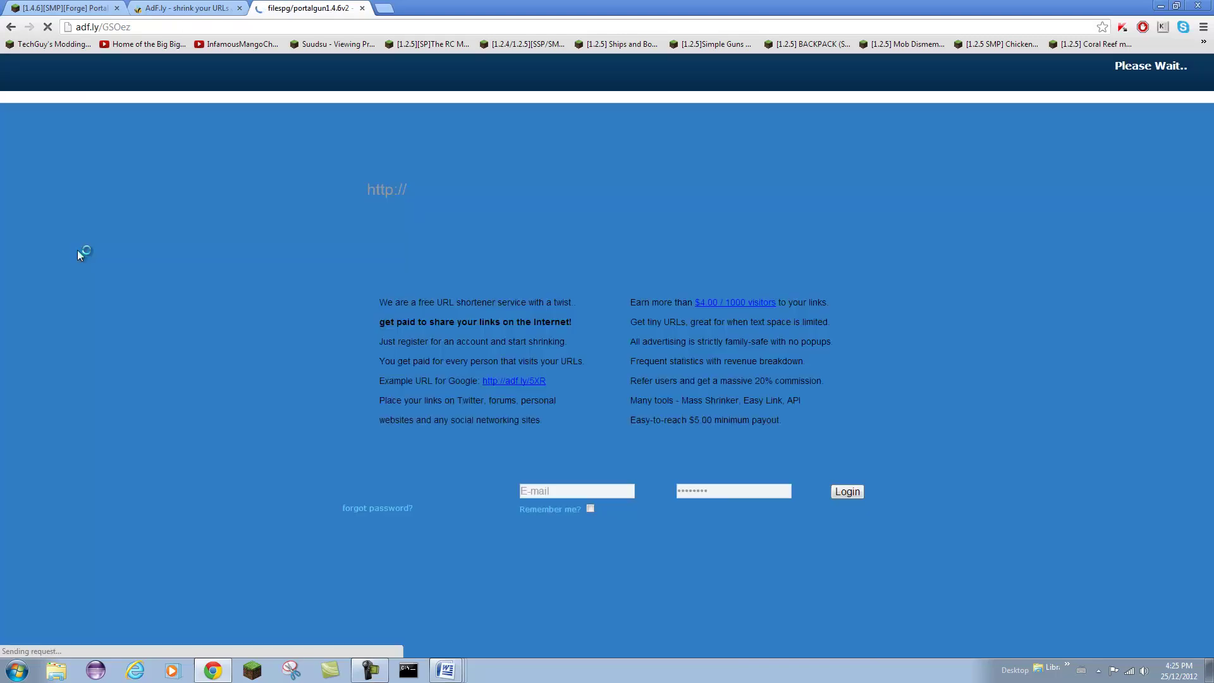
- Get past the adf.ly ad pages to download the Forge universal zip and the portalgun1.4.6v2 zip
left_click(215, 7)
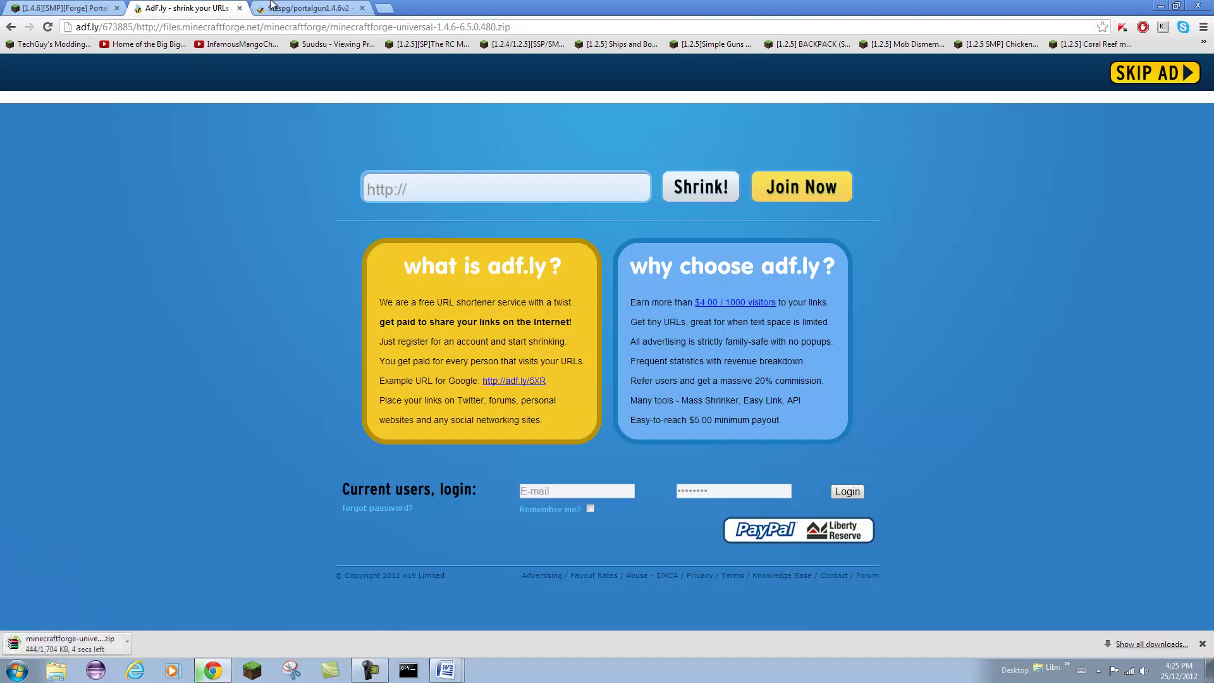
left_click(297, 6)
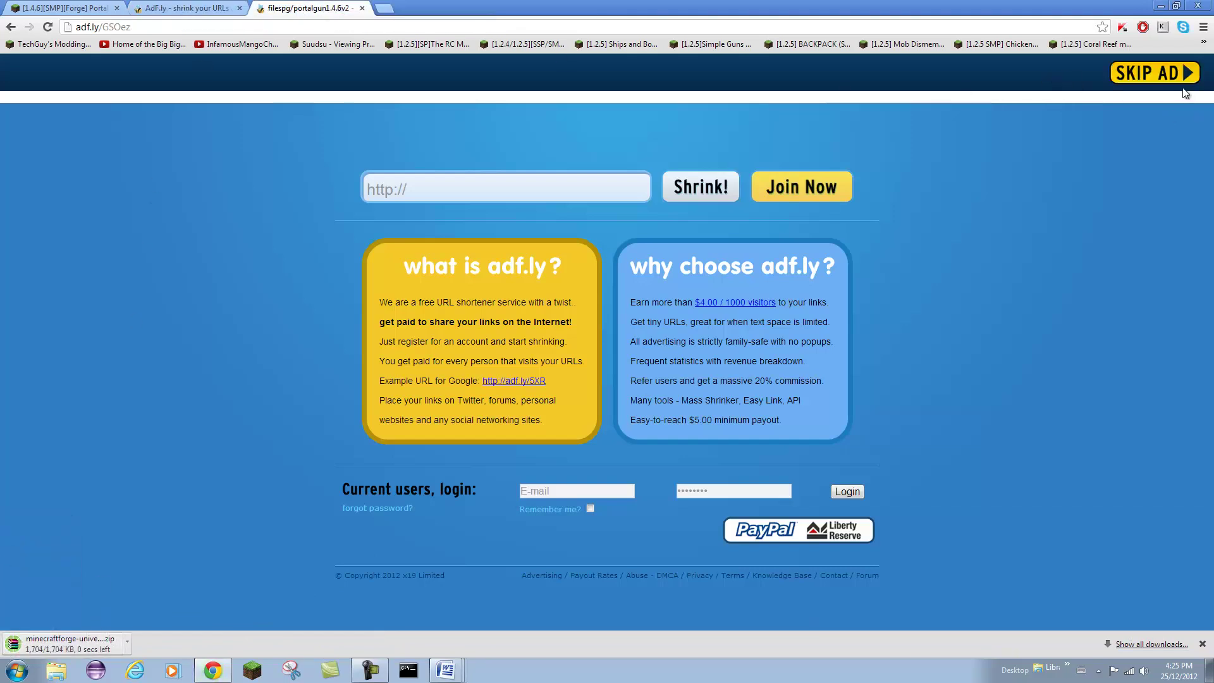
left_click(1170, 77)
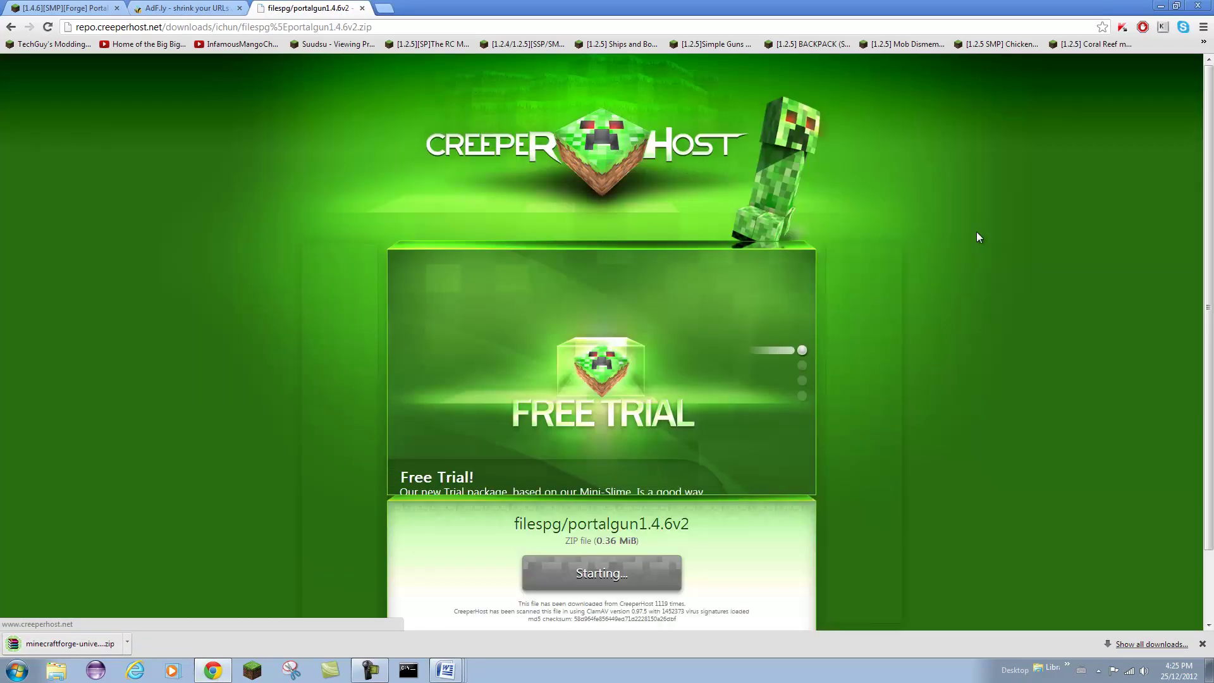
scroll(964, 476, "down", 2)
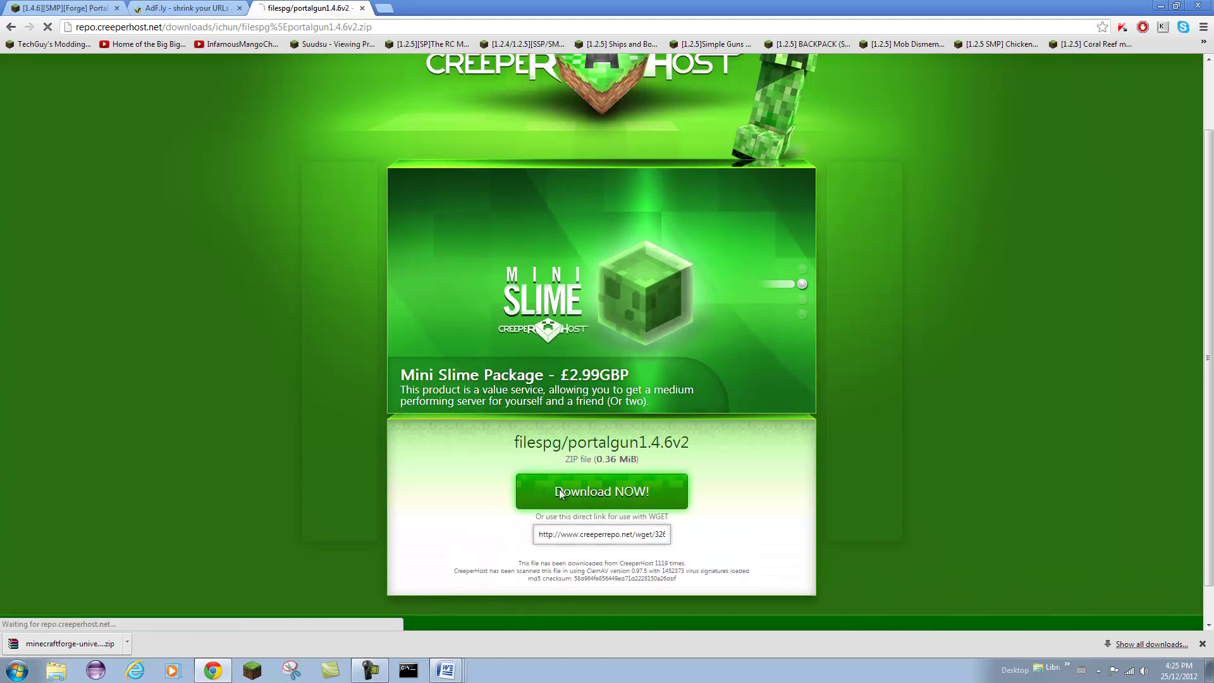
- Copy the downloaded portalgun1.4.6v2 and minecraftforge-universal zip files from the browser onto the desktop and minimize the browser
left_click_drag(758, 7, 1212, 167)
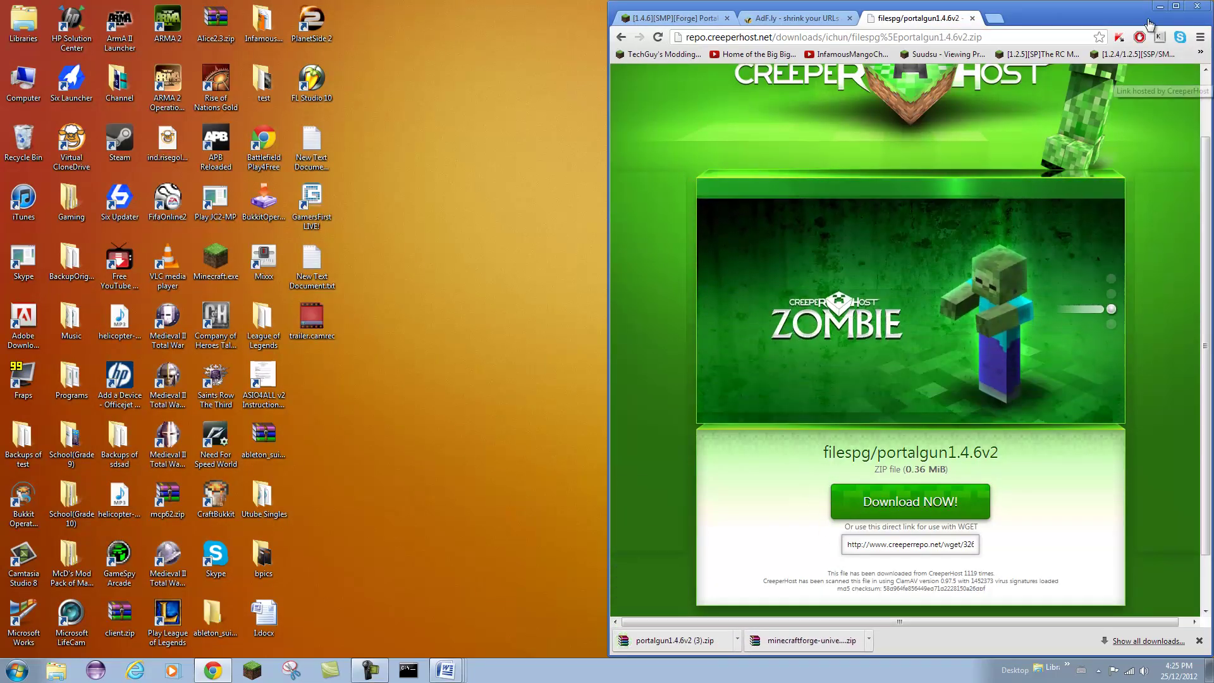
left_click_drag(680, 640, 347, 385)
left_click_drag(812, 641, 337, 436)
left_click(1157, 7)
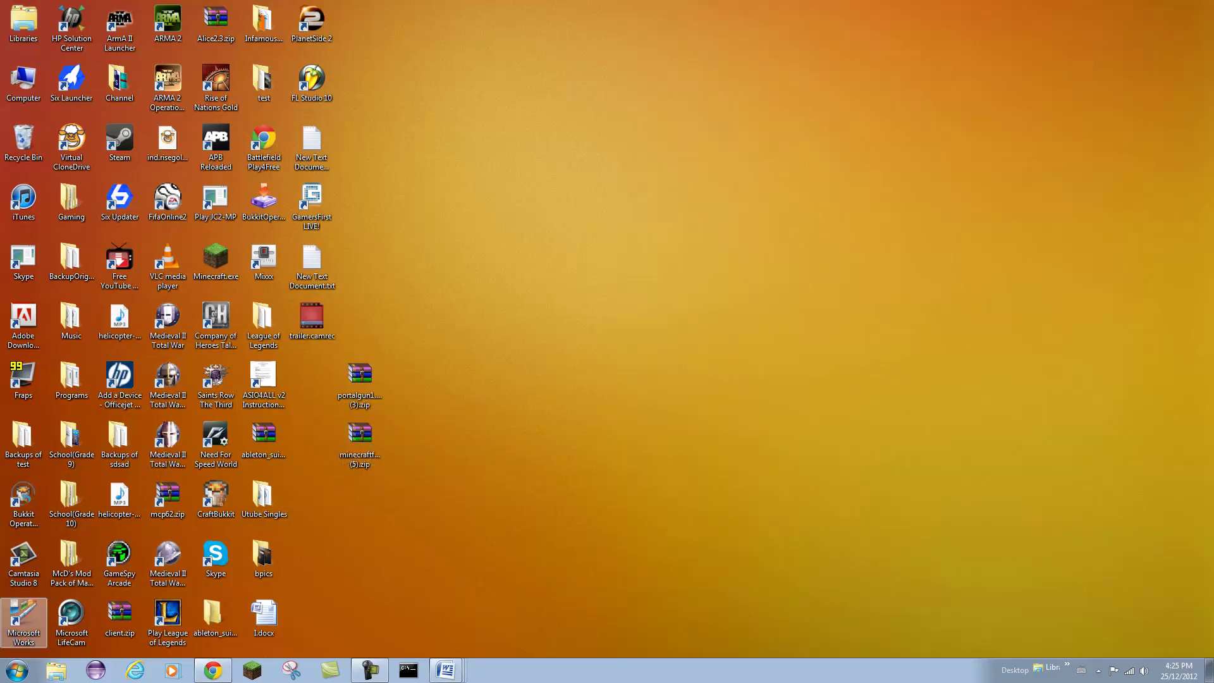
- Open the Roaming folder by searching for %appdata% and dock its window to one half of the screen
left_click(15, 672)
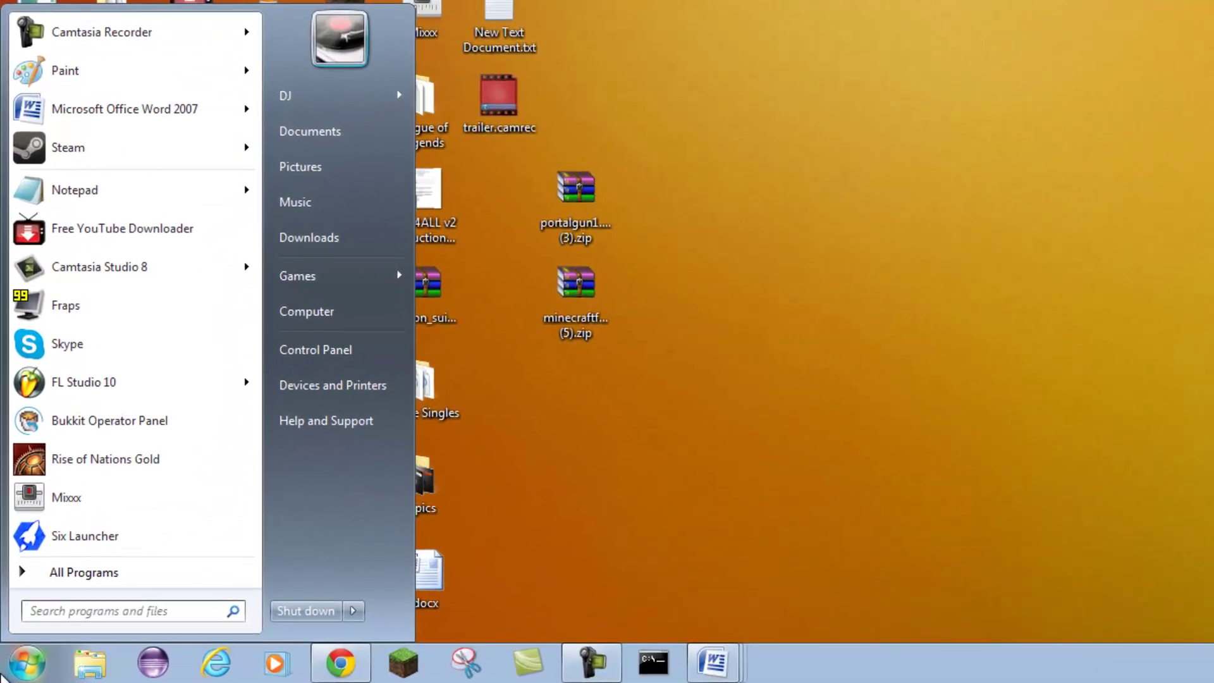
type("%appdata%")
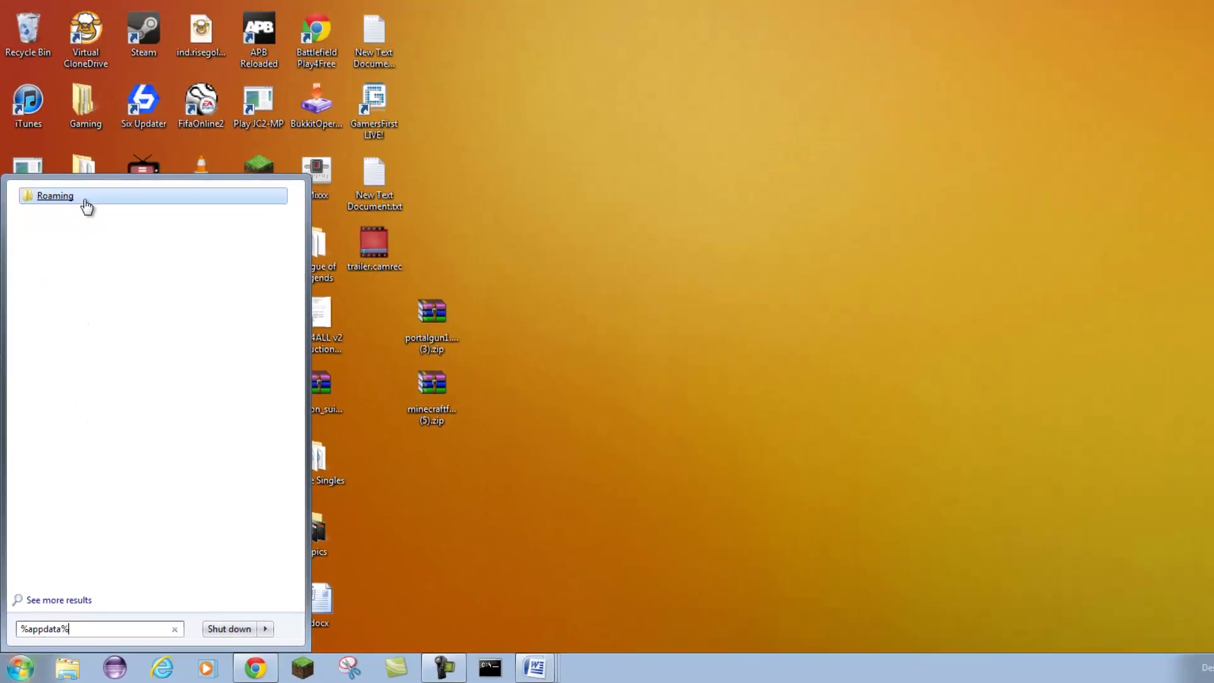
left_click(67, 74)
key("super+Right")
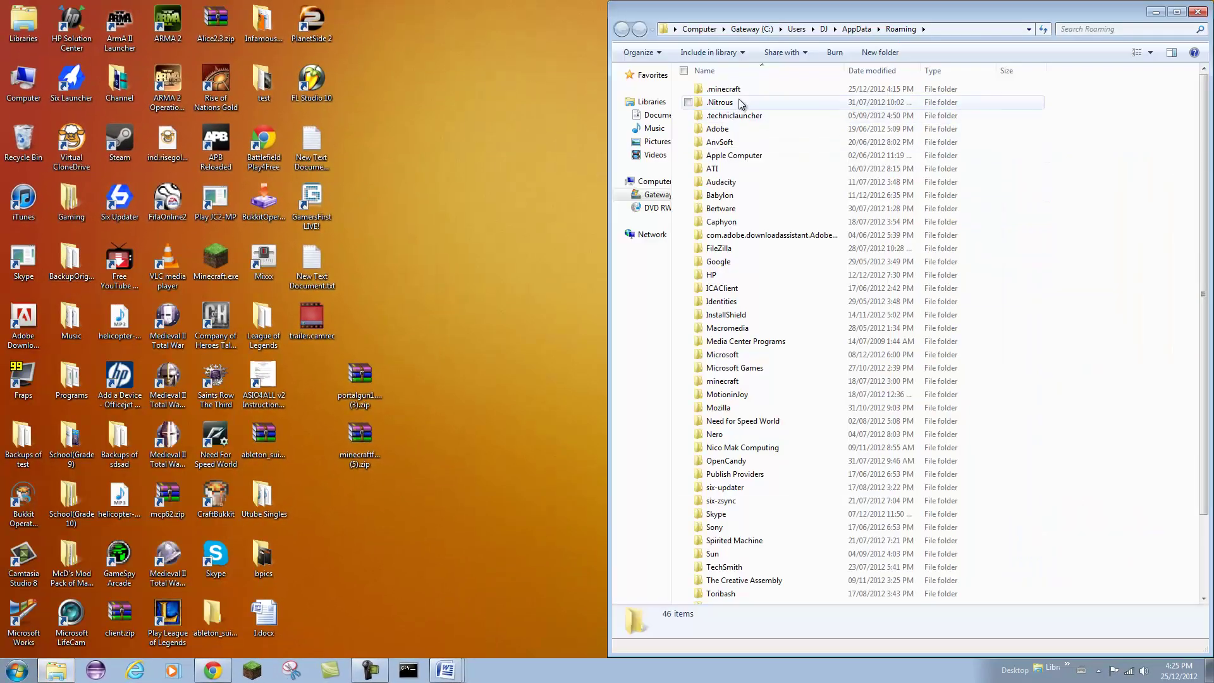
- Open minecraft.jar from the .minecraft bin folder as a WinRAR archive, dock its window beside the desktop and dismiss the licence notice
double_click(744, 92)
double_click(741, 90)
left_click(740, 156)
right_click(739, 157)
mouse_move(781, 216)
left_click(920, 230)
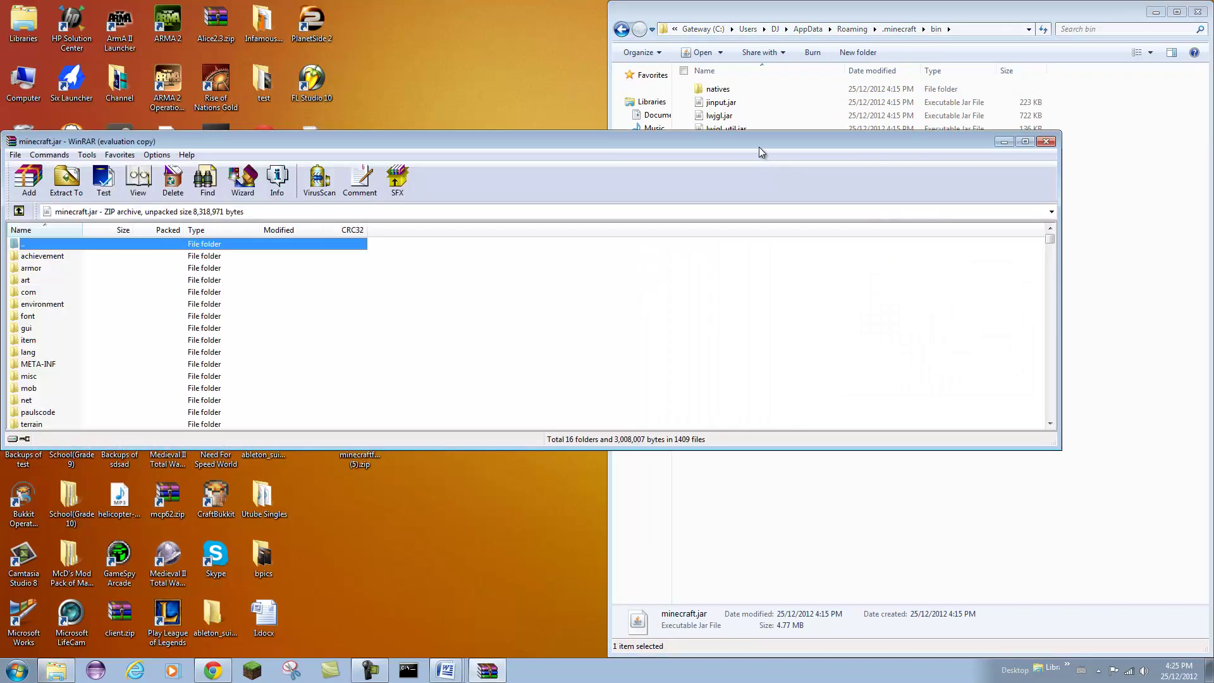
key("super+Right")
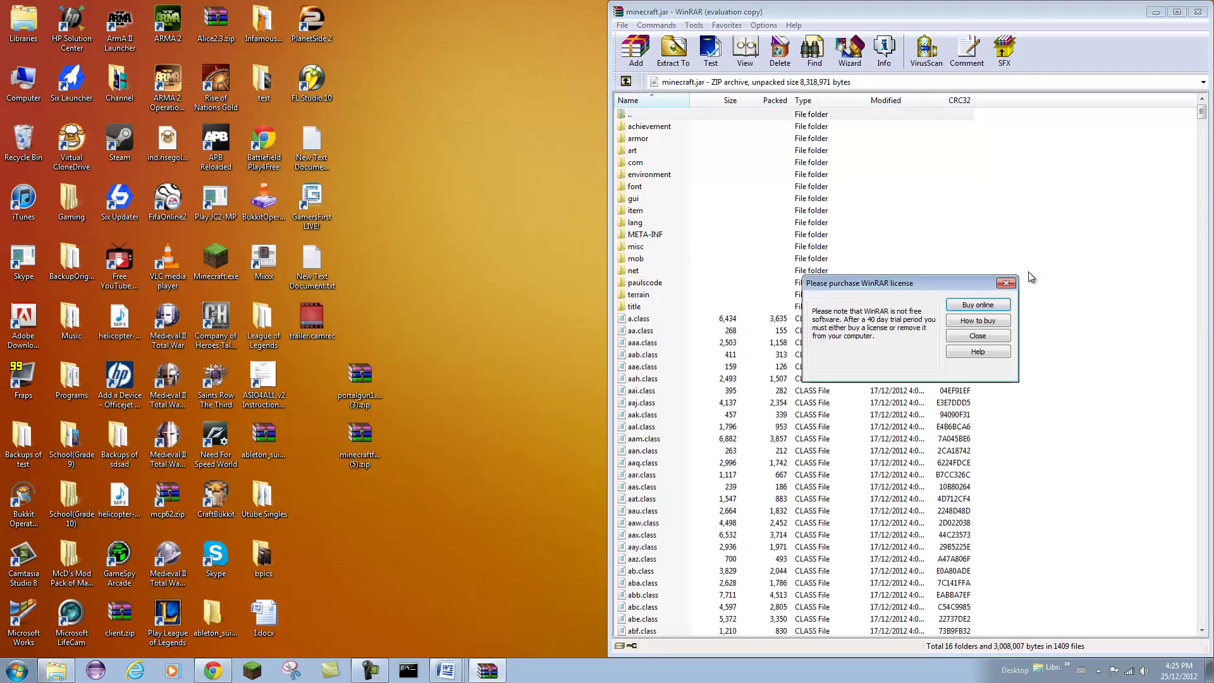
left_click(1011, 280)
- Delete the META-INF folder from the minecraft.jar archive
left_click(658, 236)
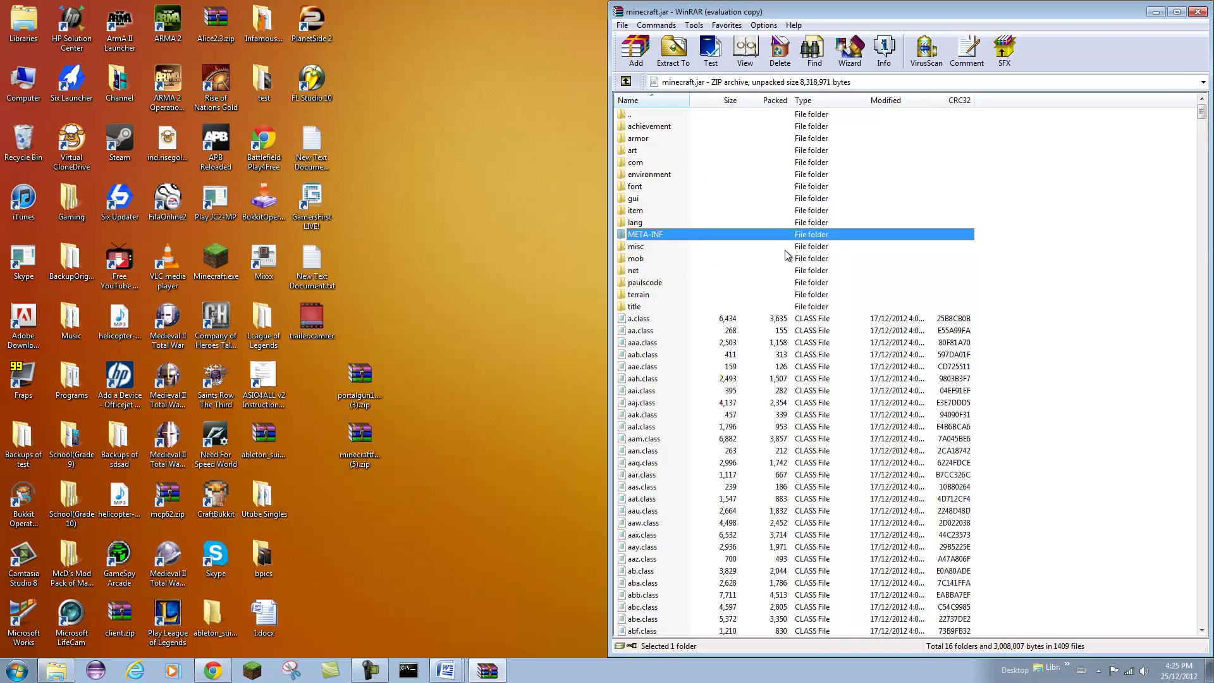
key("Delete")
left_click(628, 379)
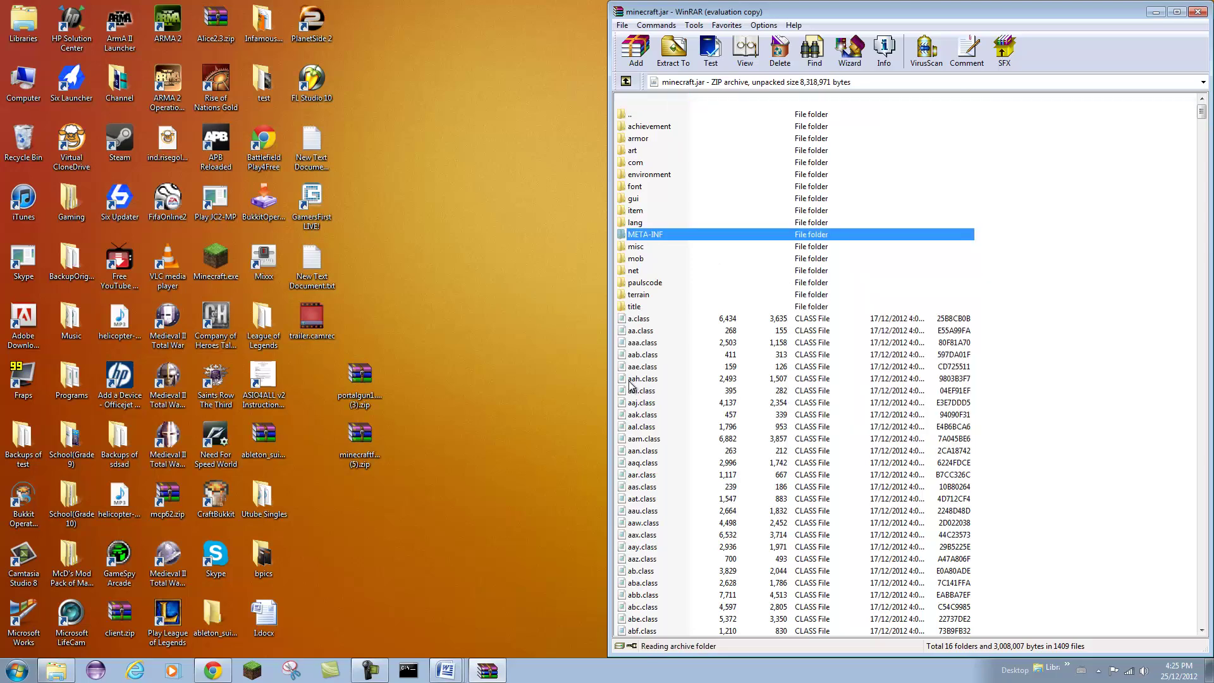
- Add all contents of the minecraftforge-universal-1.4.6-6.5.0.480 zip to minecraft.jar with Add and replace files, and close both archives
double_click(377, 441)
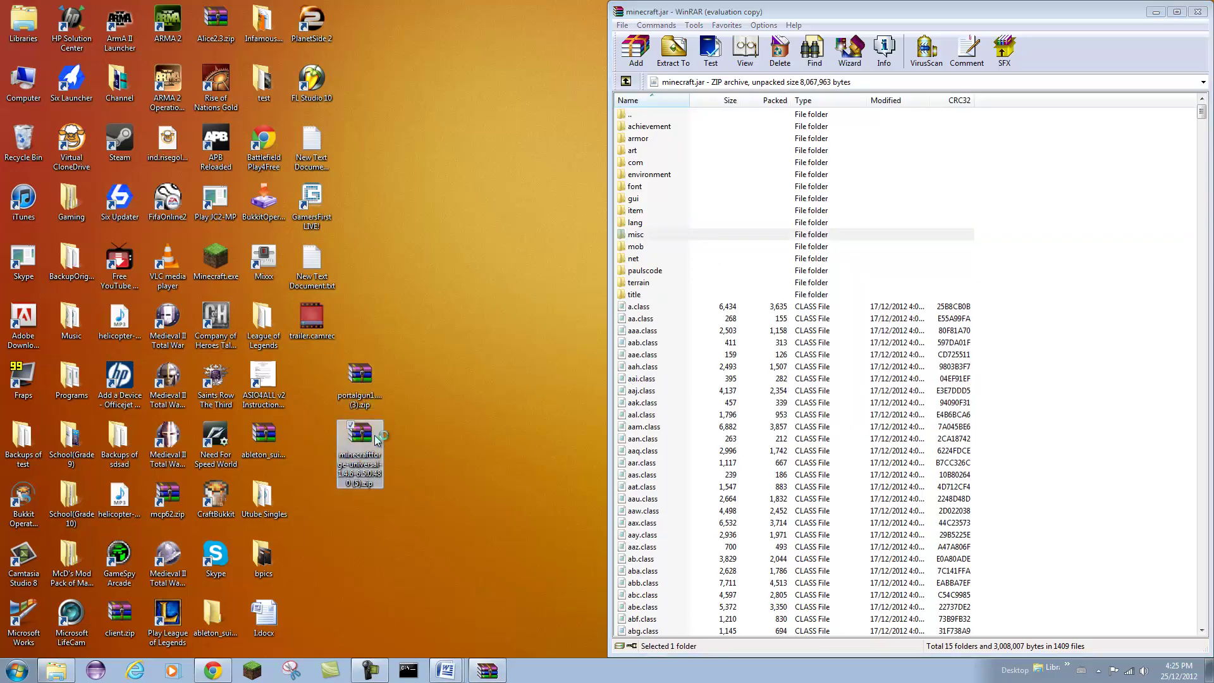
left_click_drag(436, 135, 3, 133)
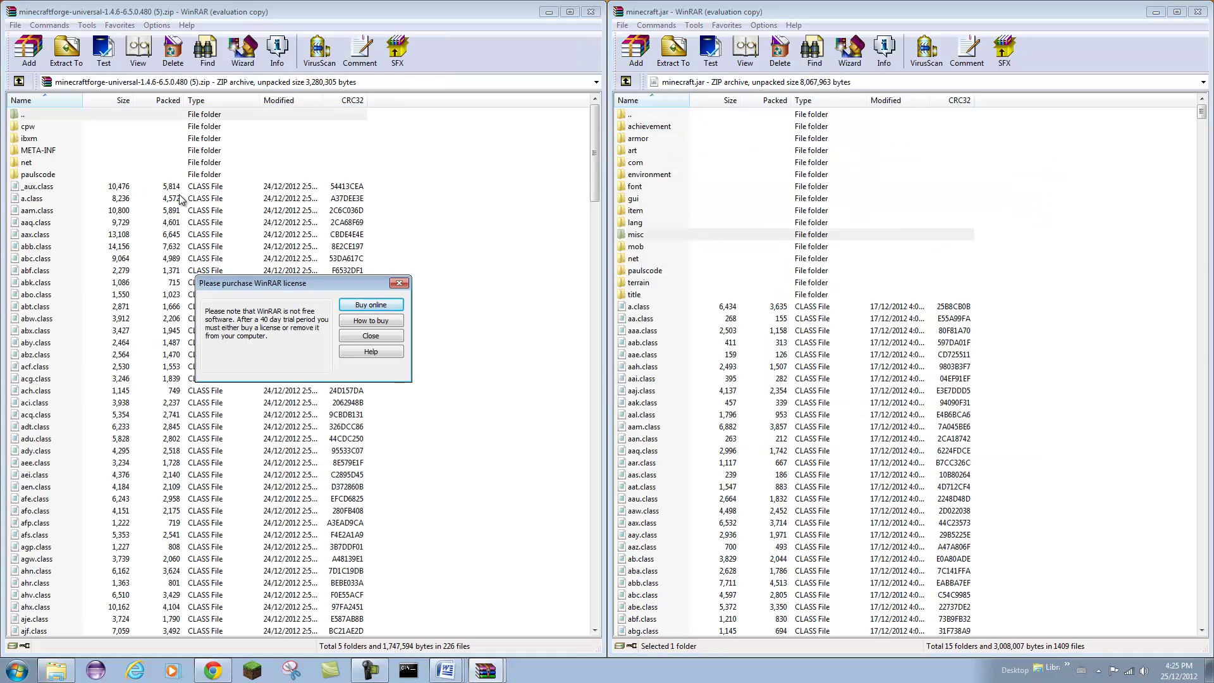
left_click(398, 283)
key("ctrl+a")
left_click_drag(80, 287, 1008, 306)
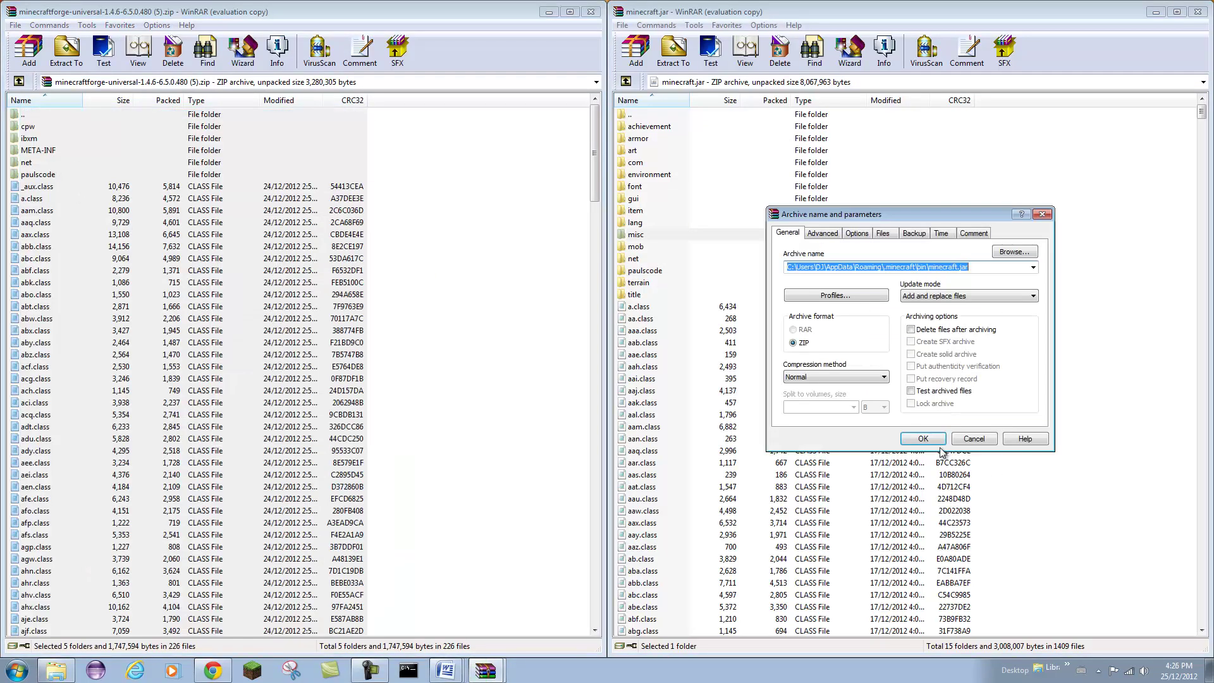
left_click(939, 444)
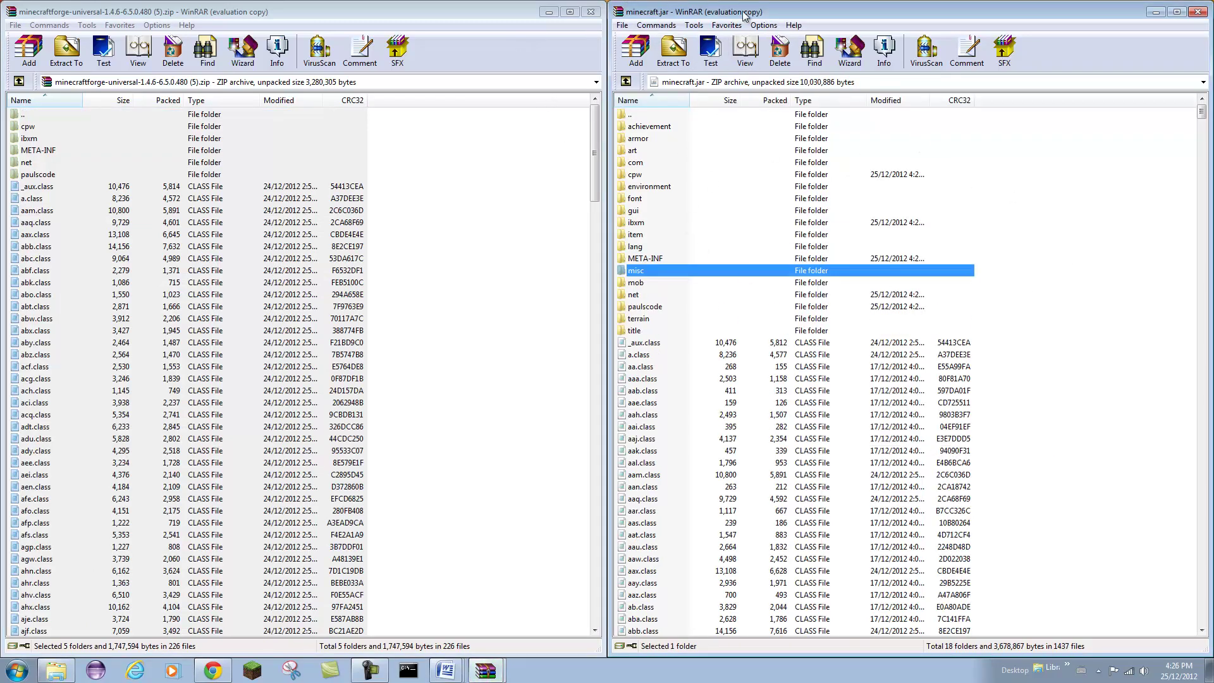
left_click(600, 12)
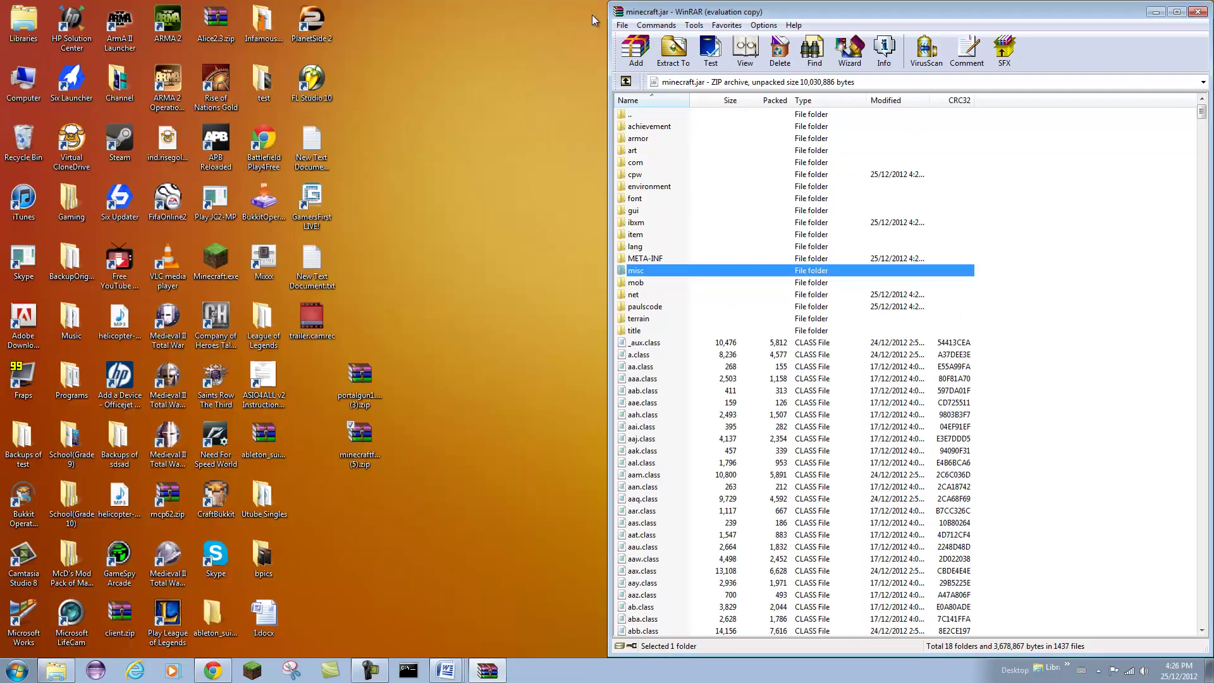
left_click(1194, 13)
- Create a new folder named mods inside the .minecraft folder
left_click(898, 29)
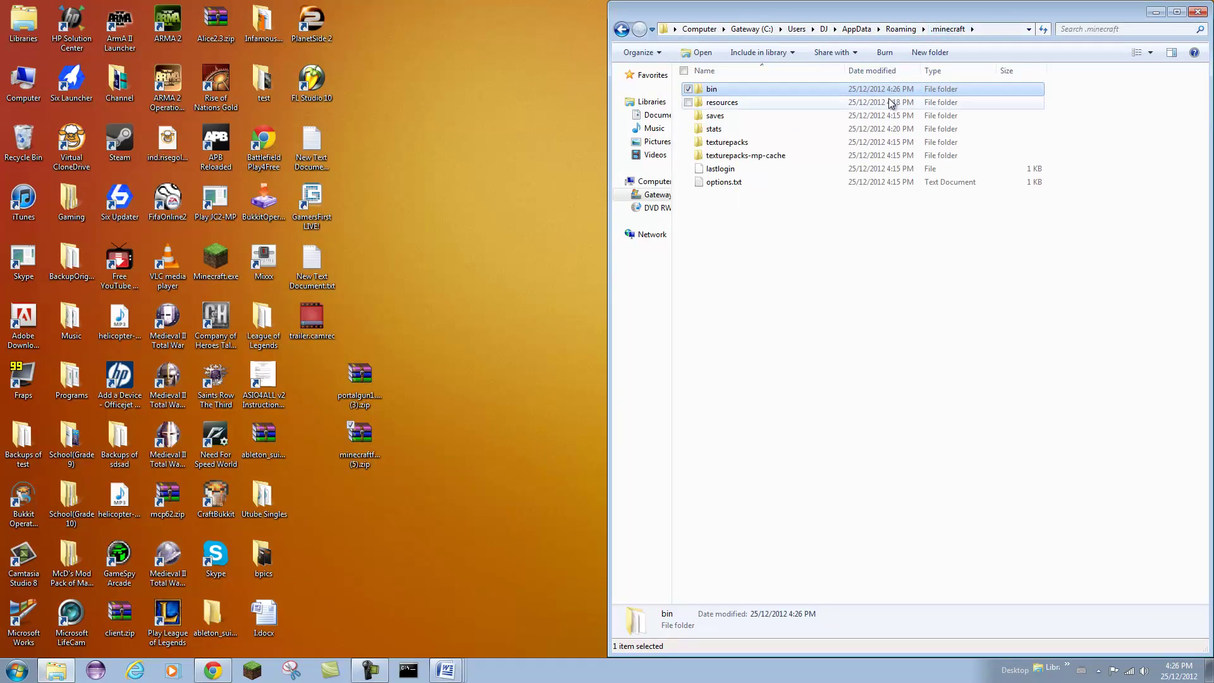
right_click(763, 240)
mouse_move(827, 400)
left_click(943, 395)
type("mods")
key("Return")
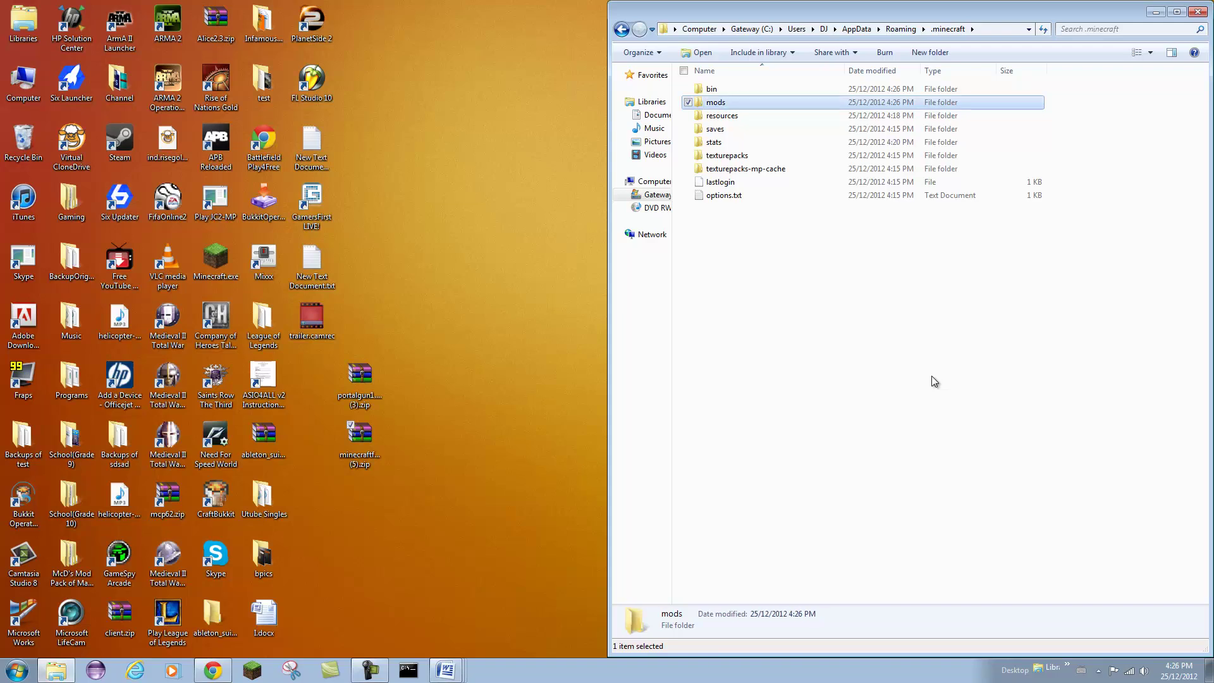
- Move the portalgun1.4.6v2 zip from the desktop into the mods folder without extracting it
double_click(769, 104)
right_click(764, 143)
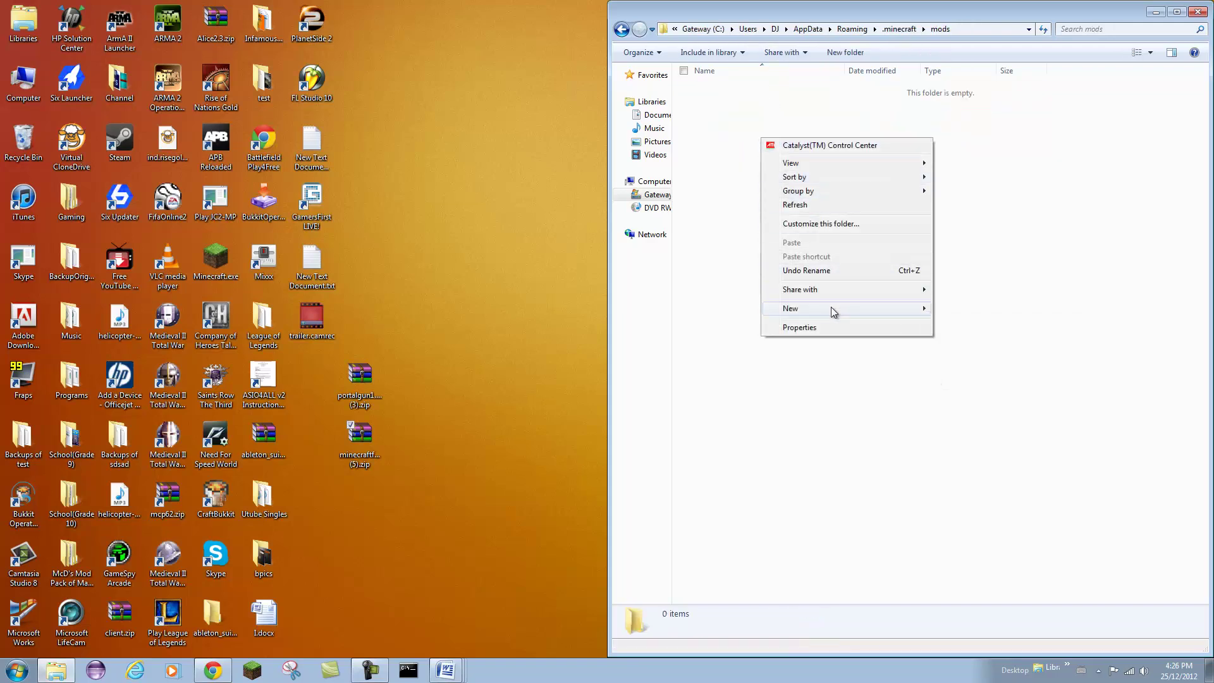
left_click(1043, 232)
left_click_drag(360, 380, 917, 190)
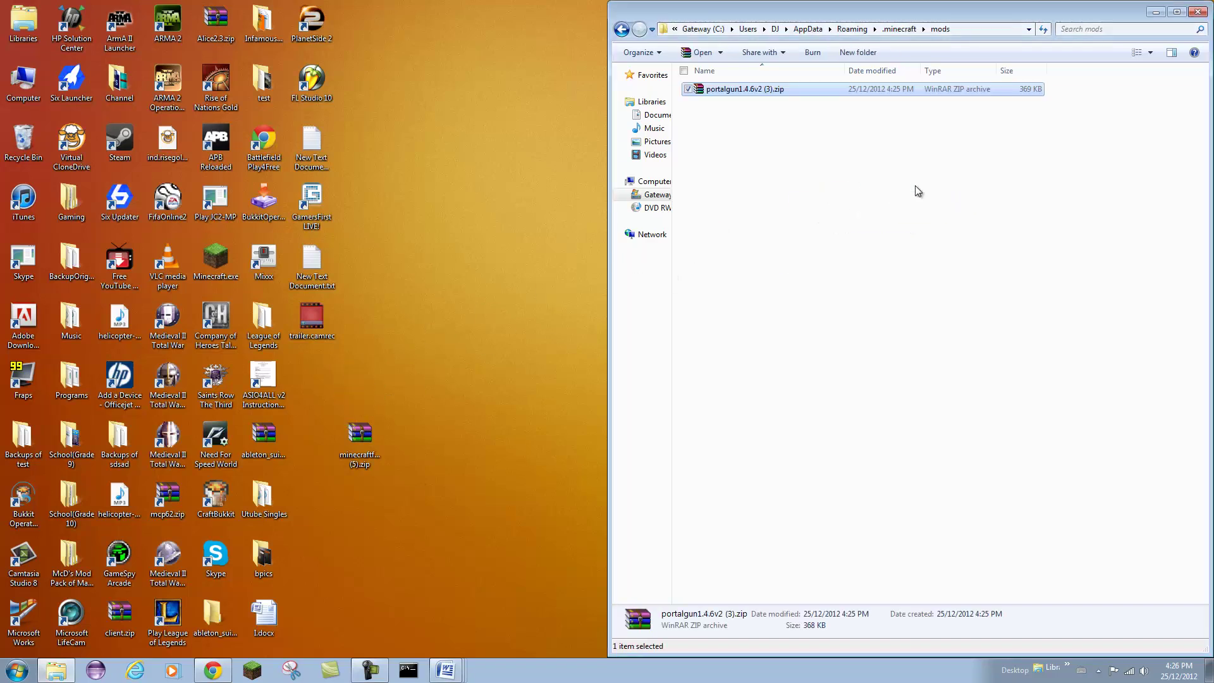
- Minimize the folder window, start the Minecraft launcher and log in with the saved account details
left_click(1156, 12)
left_click(252, 670)
left_click(638, 347)
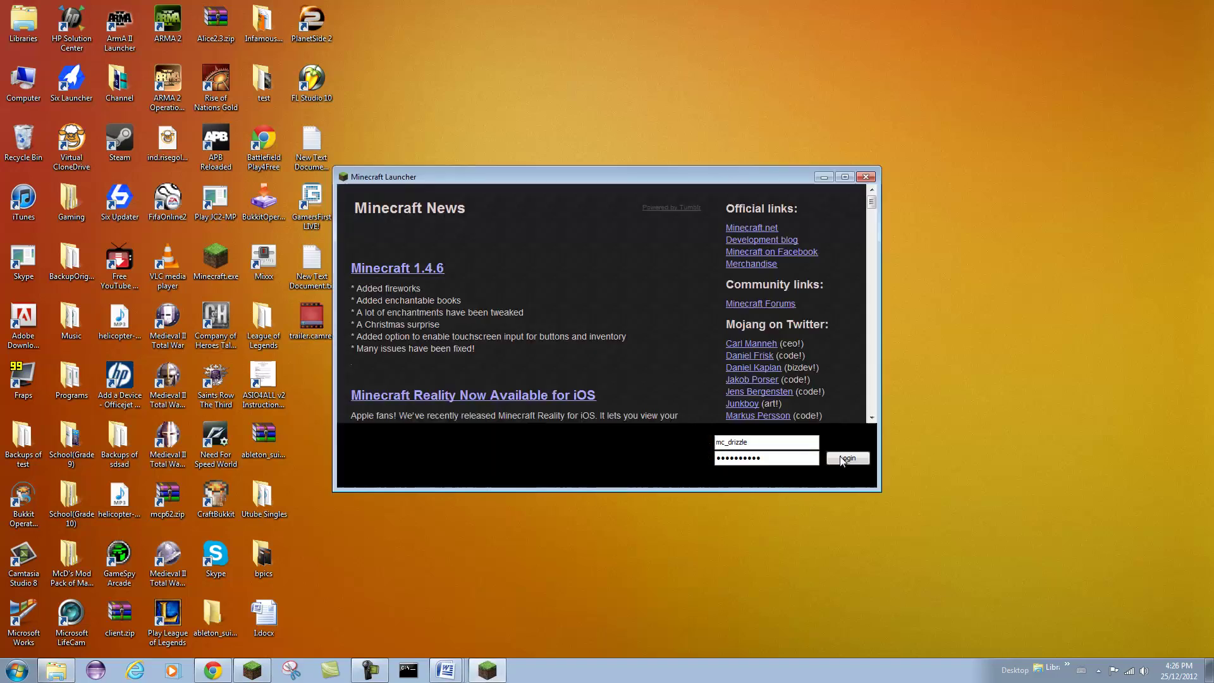
left_click(846, 459)
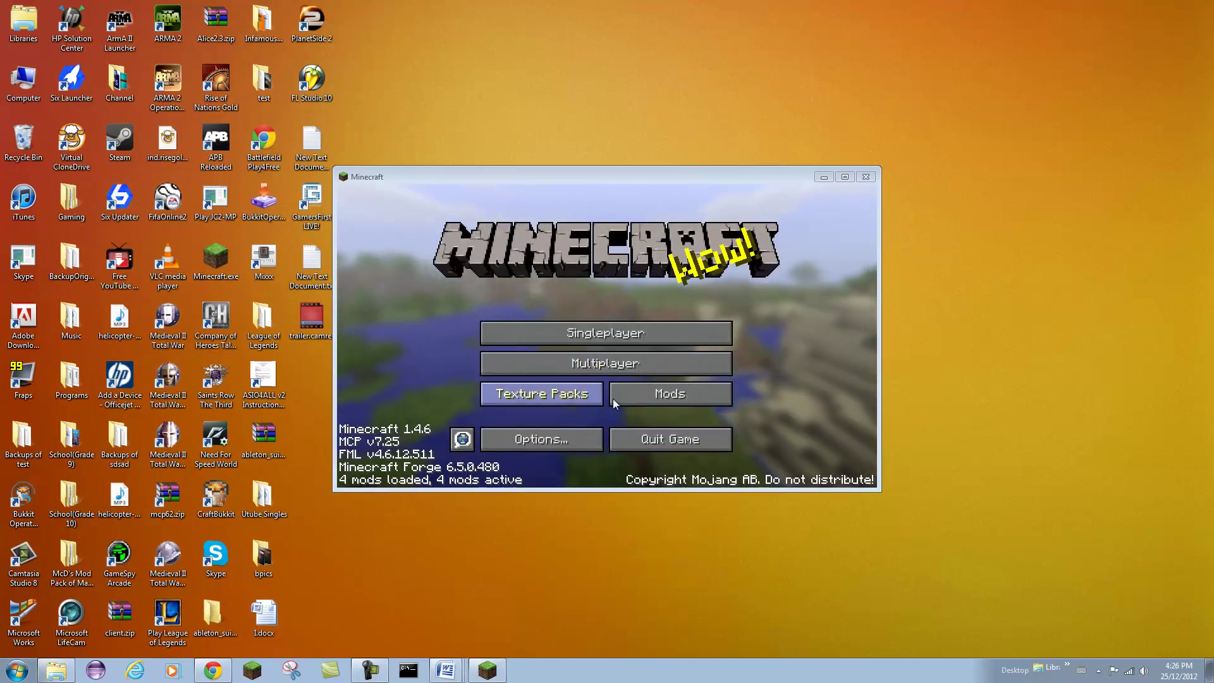
- Check the Mod List for the Portal Gun entry and return to the title screen
left_click(652, 403)
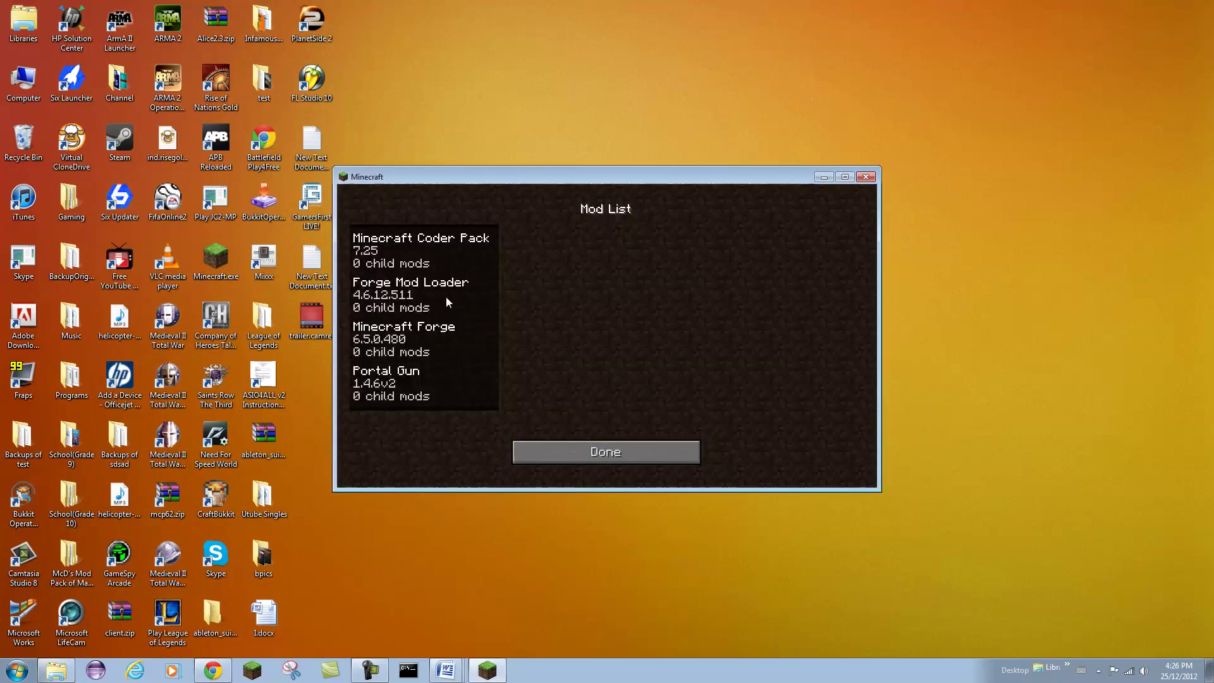
left_click(386, 373)
left_click(571, 454)
- Create a new singleplayer world in Creative mode
left_click(596, 341)
left_click(708, 433)
left_click(580, 343)
left_click(581, 343)
left_click(550, 474)
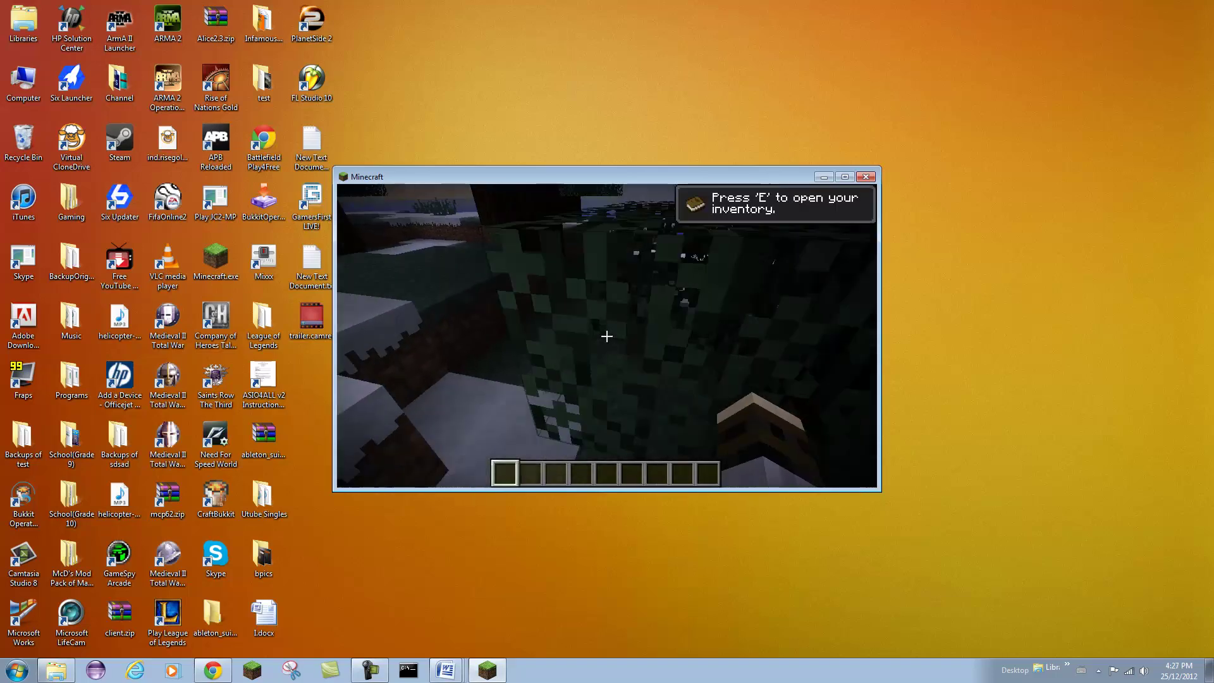
- Take a portal gun from the creative inventory and fire a portal onto the snowy ground
key("e")
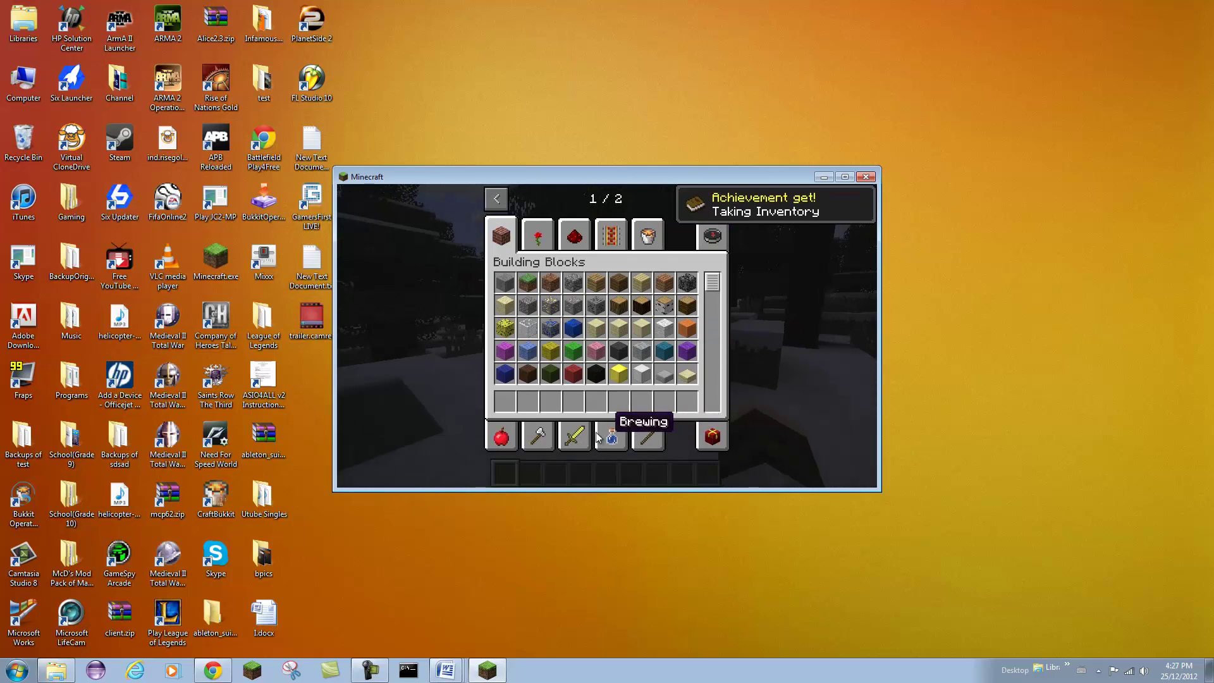
left_click(576, 436)
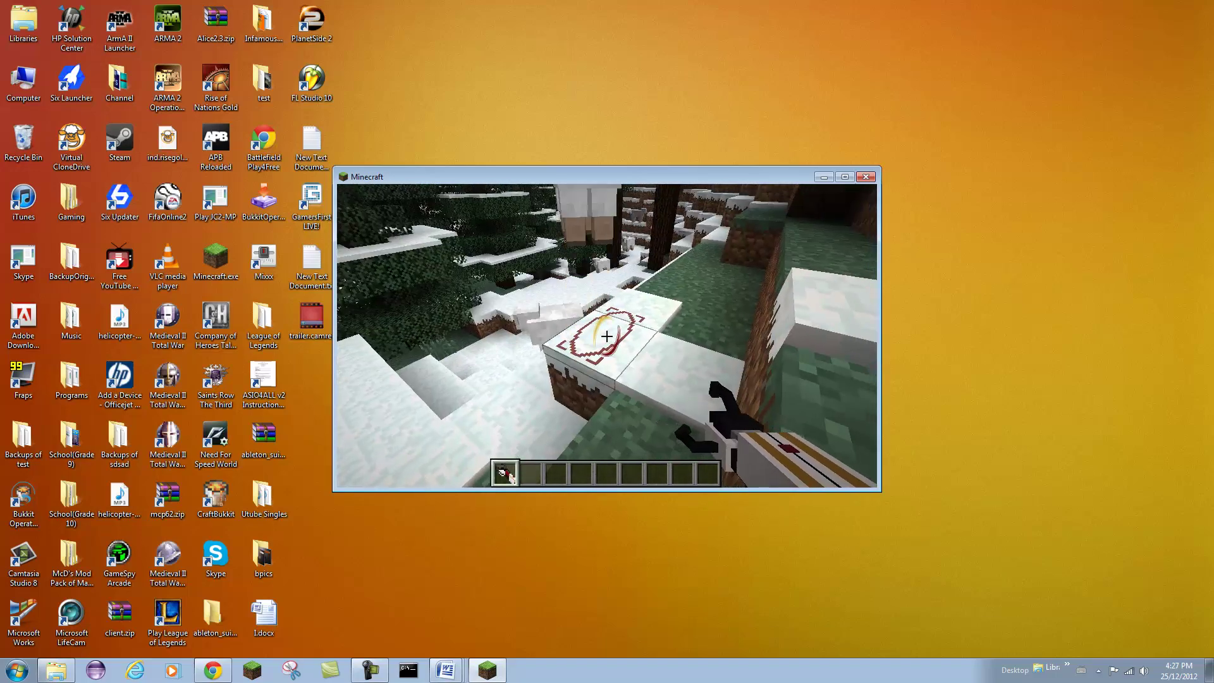
left_click(607, 337)
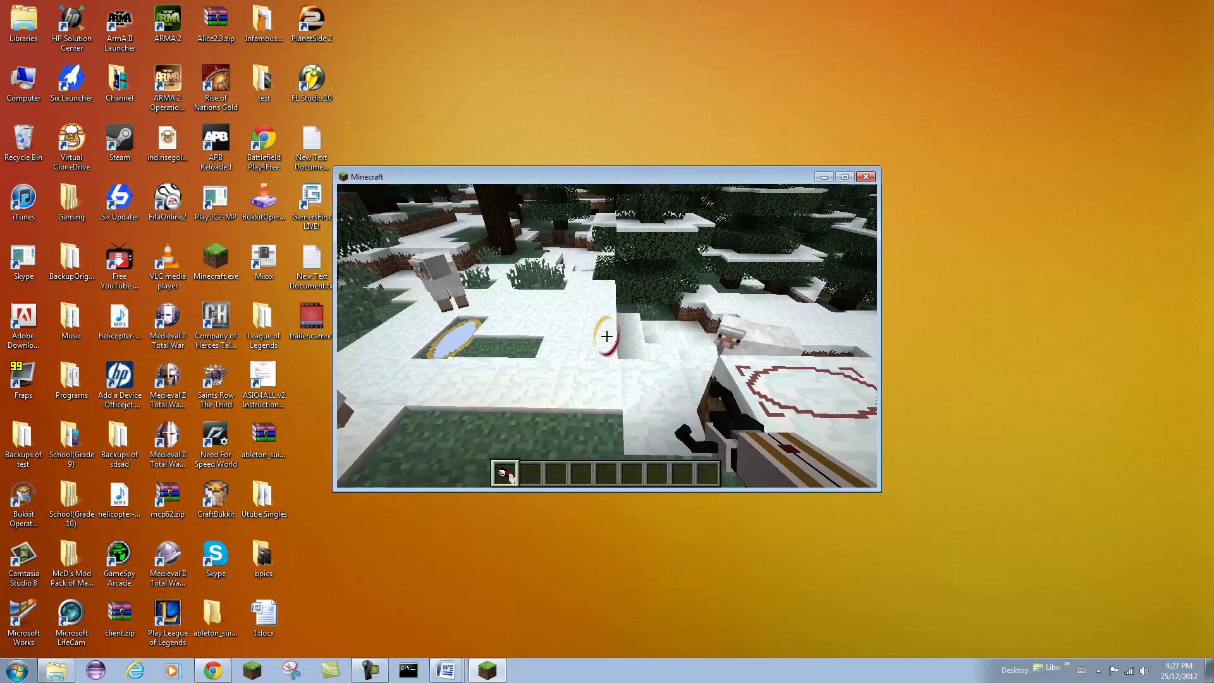